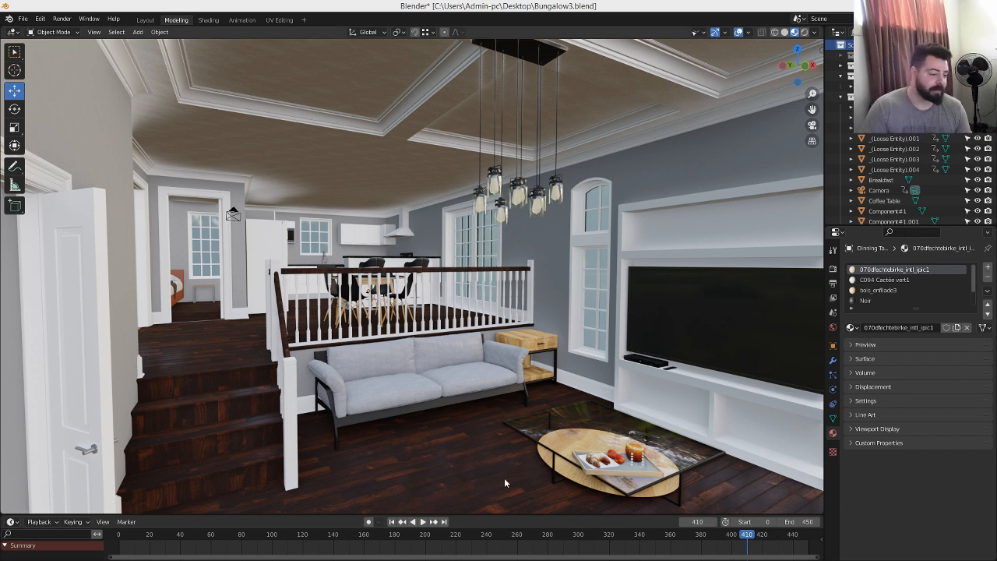
Step: Walk through the furnished bungalow model, examining the living room, front hall, dining area and kitchen
middle_click_drag(461, 391, 524, 370)
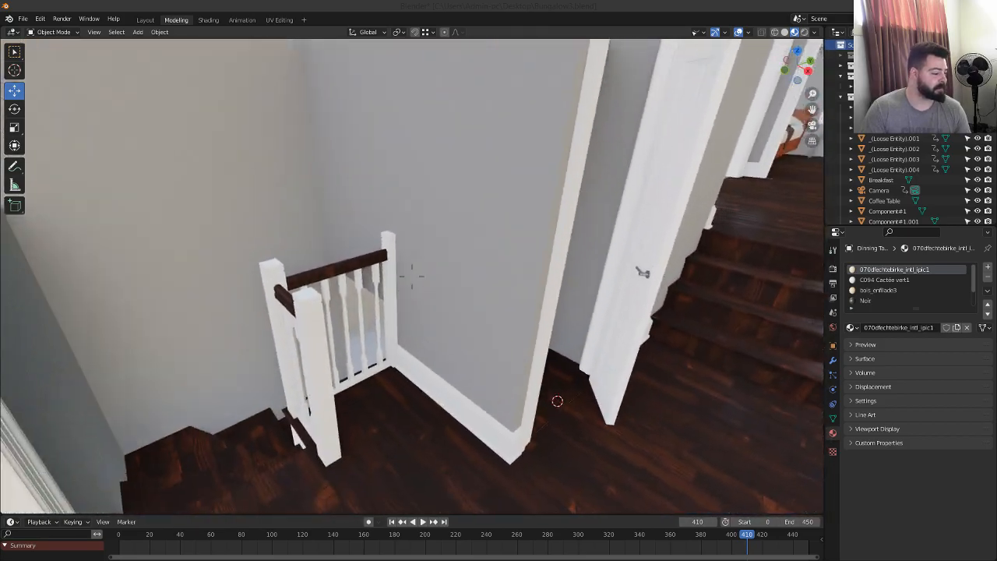
key("w")
key("w")
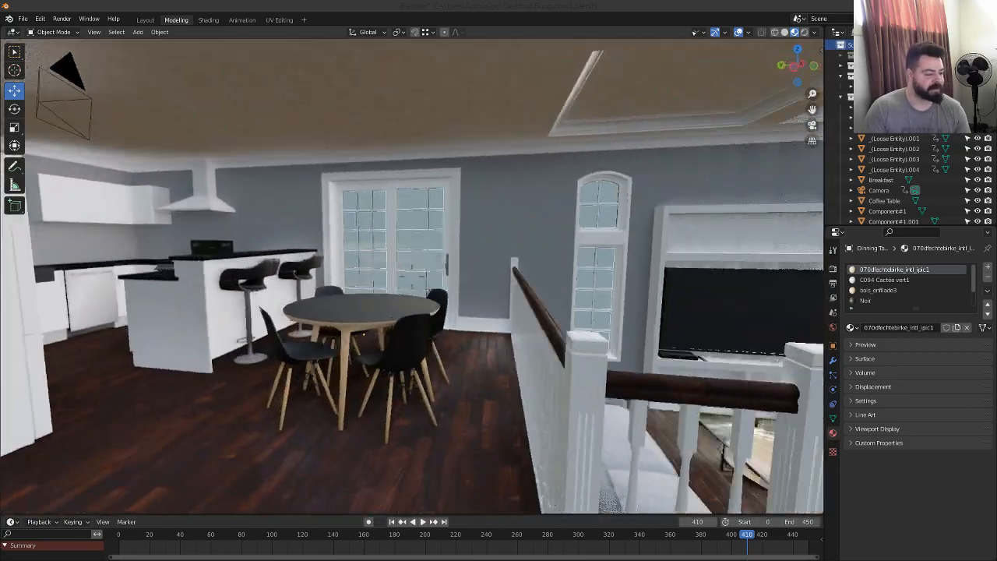
key("s")
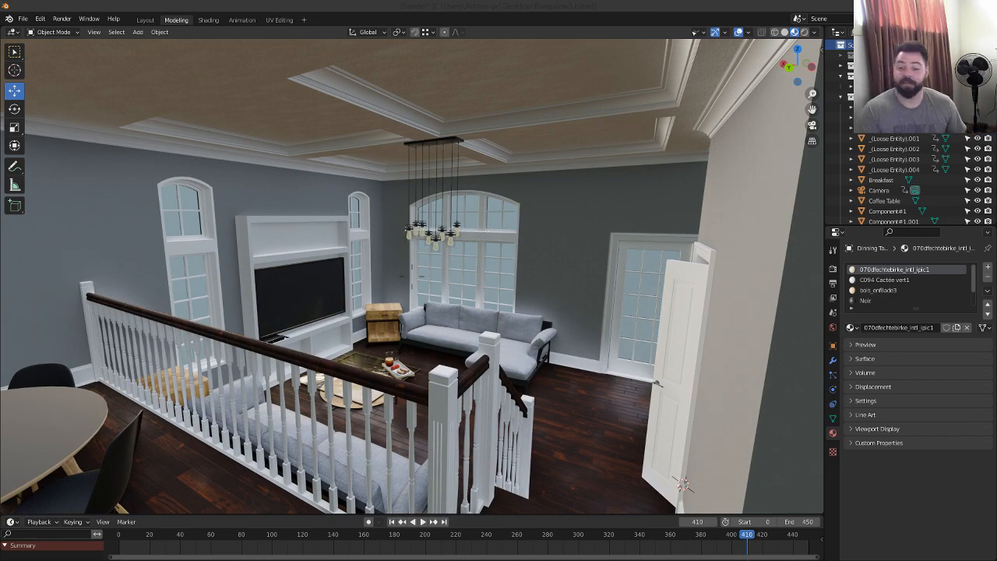
key("s")
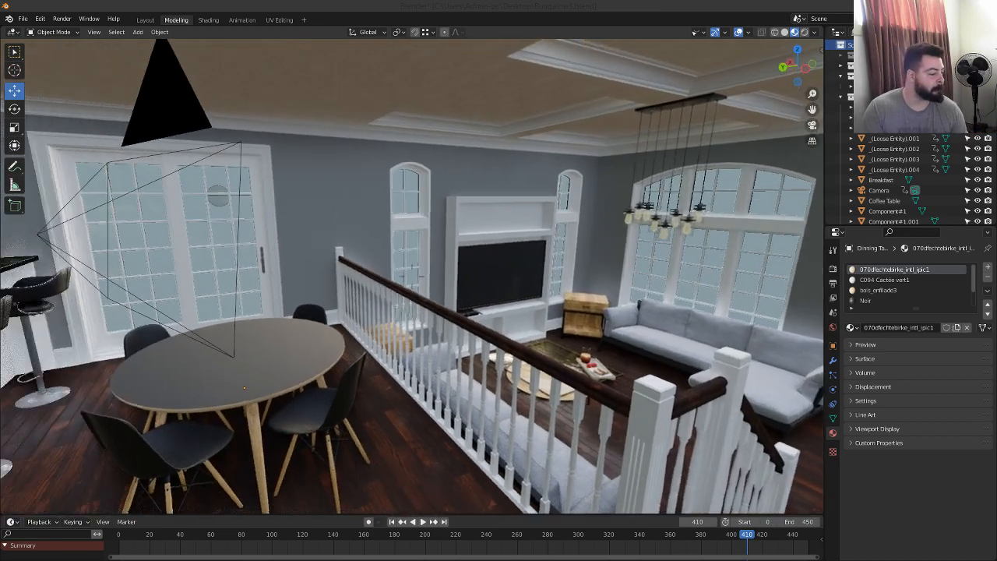
key("d")
key("s")
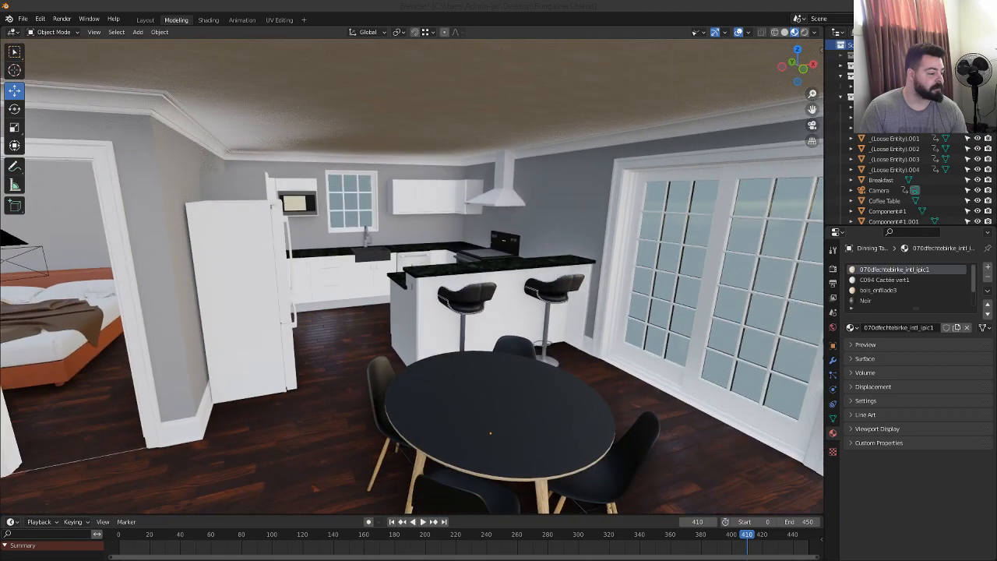
key("d")
key("w")
key("w")
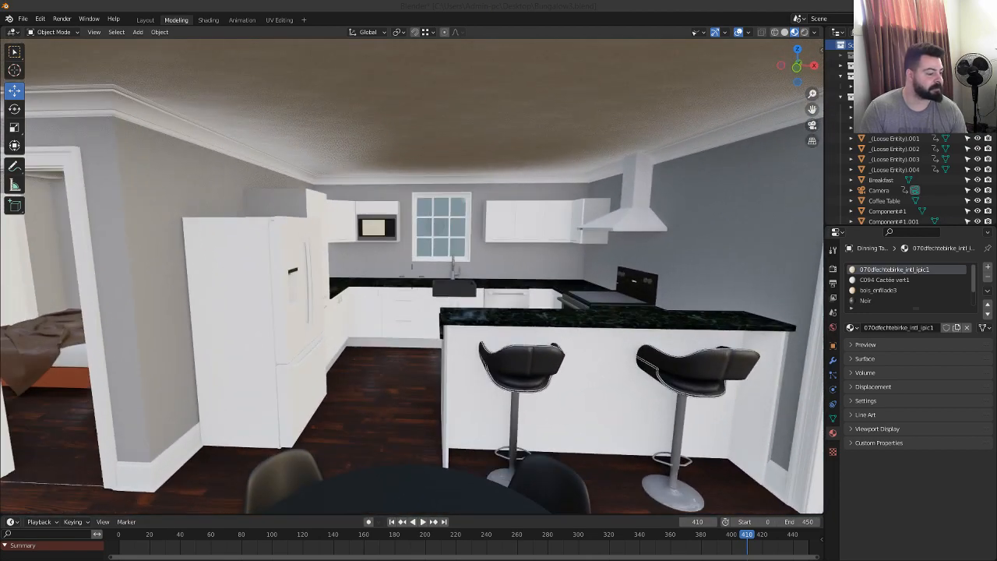
Step: Examine the bedroom and bathroom doorways, the entrance stairwell, and the living room from the entry and the upper landing
key("a")
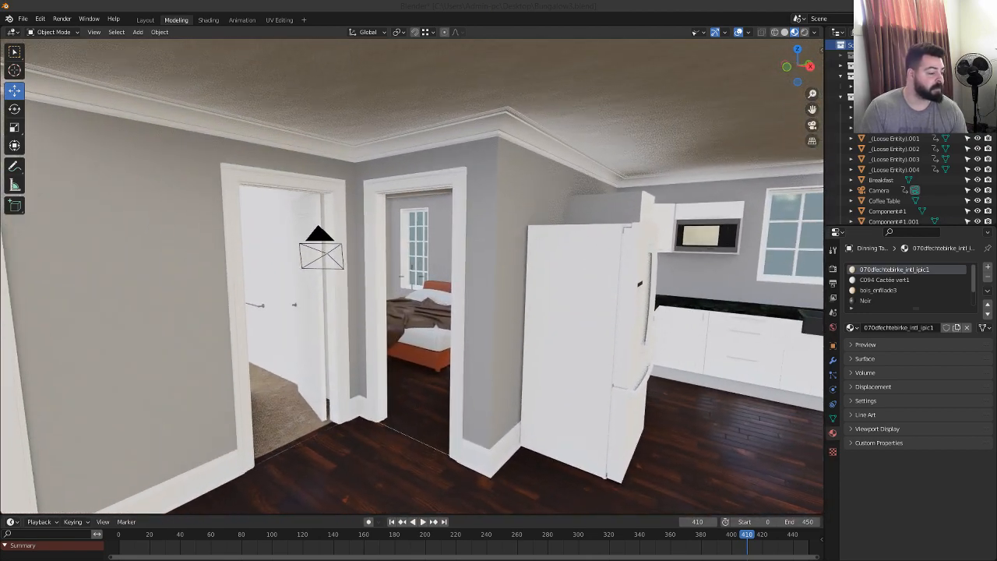
key("d")
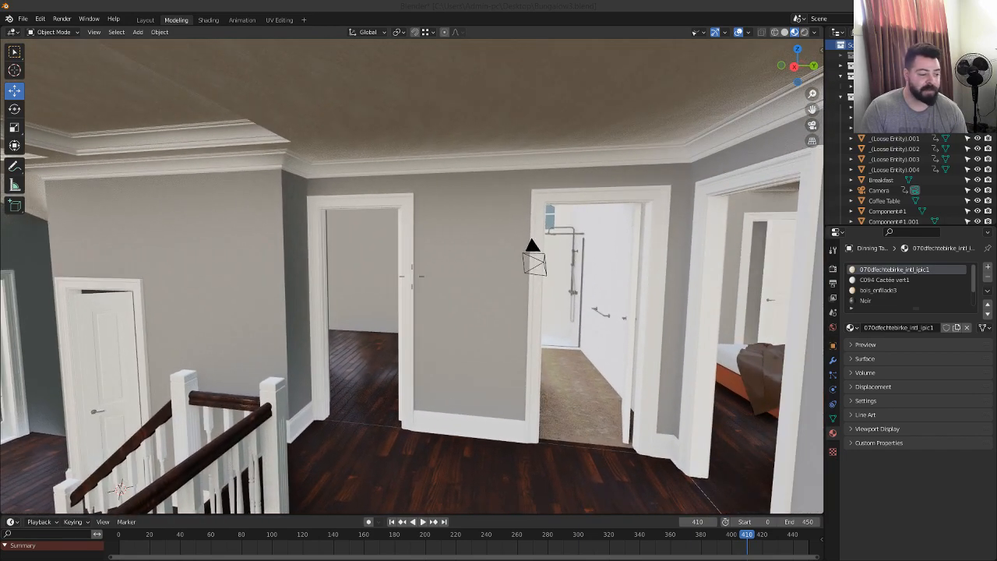
key("w")
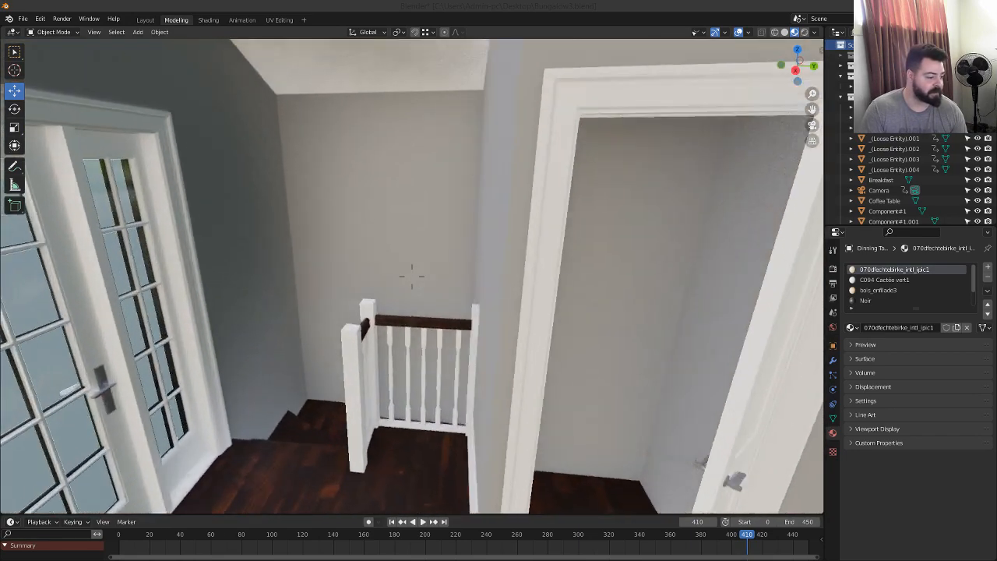
key("w")
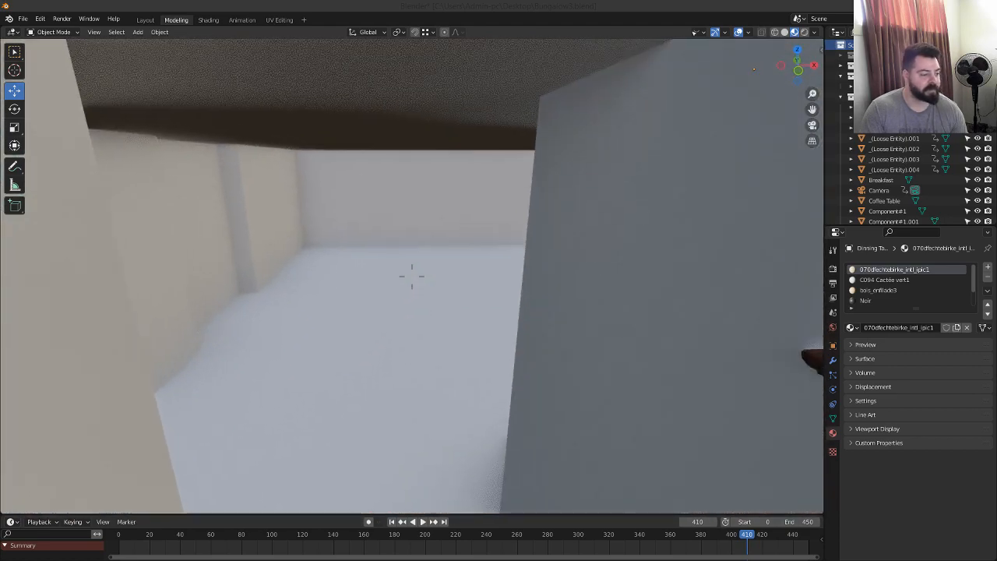
key("s")
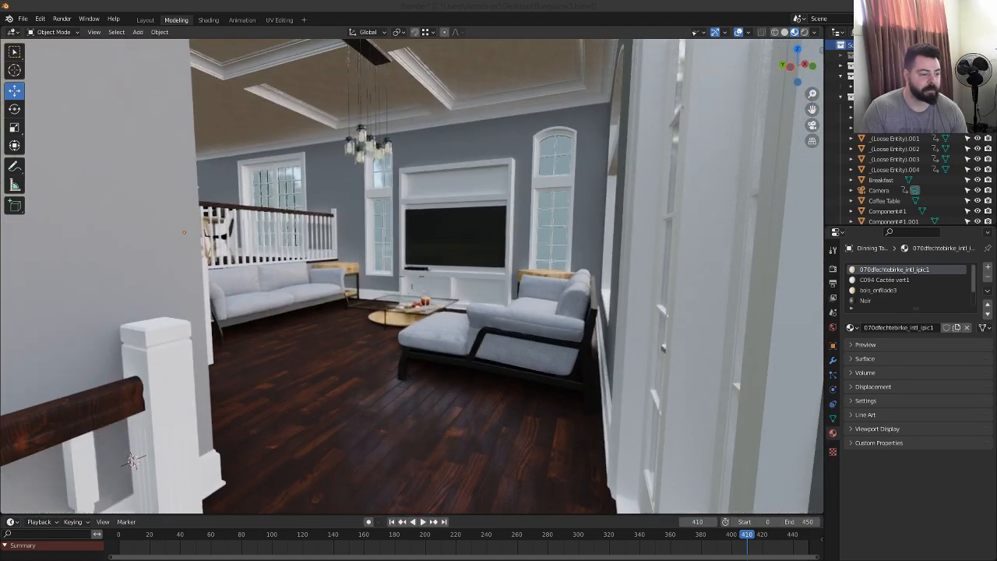
key("w")
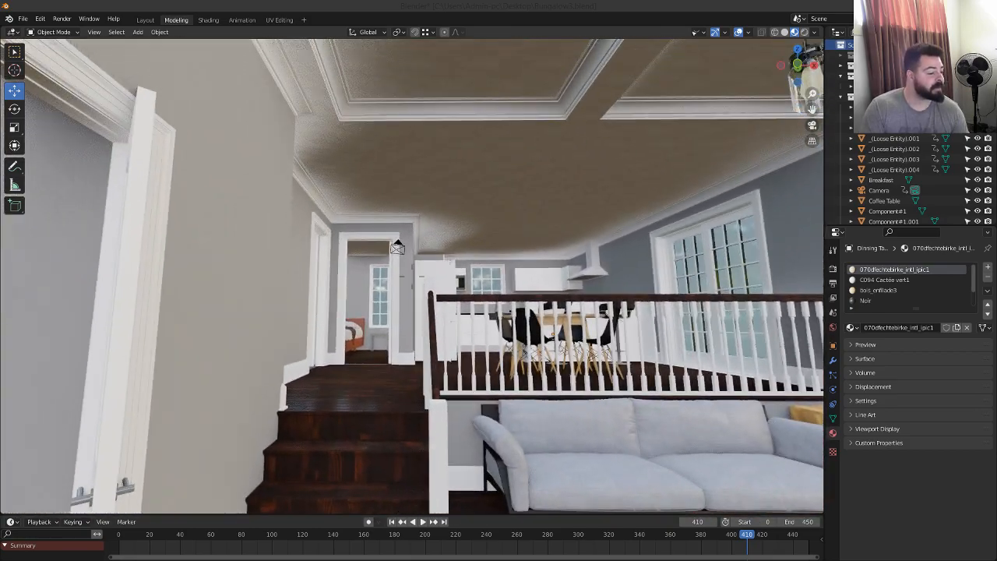
key("w")
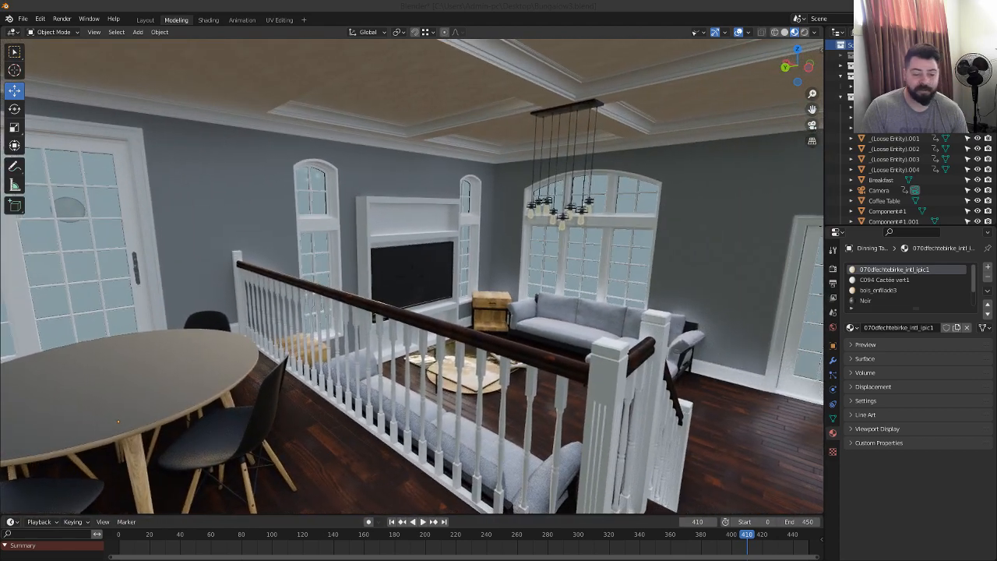
key("s")
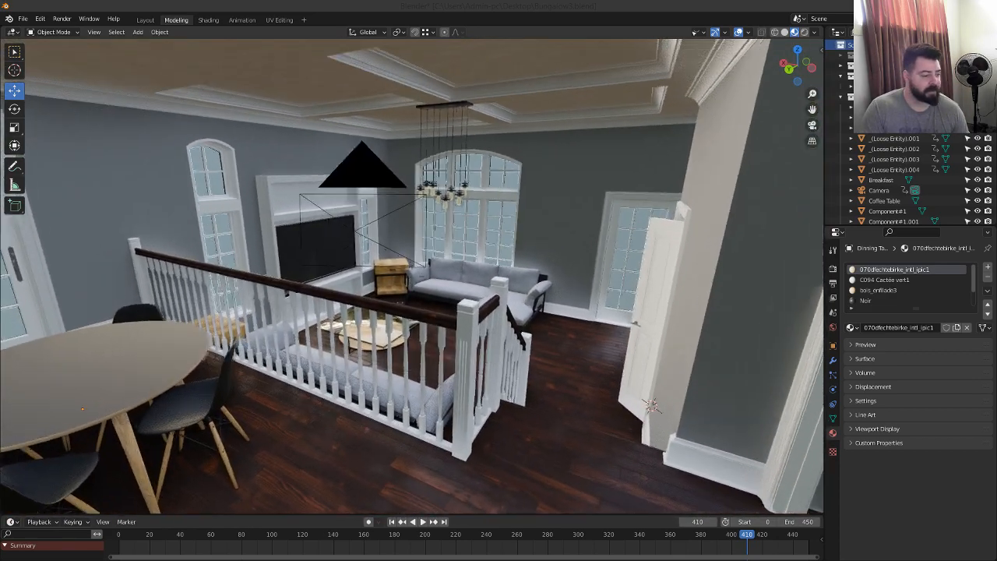
key("w")
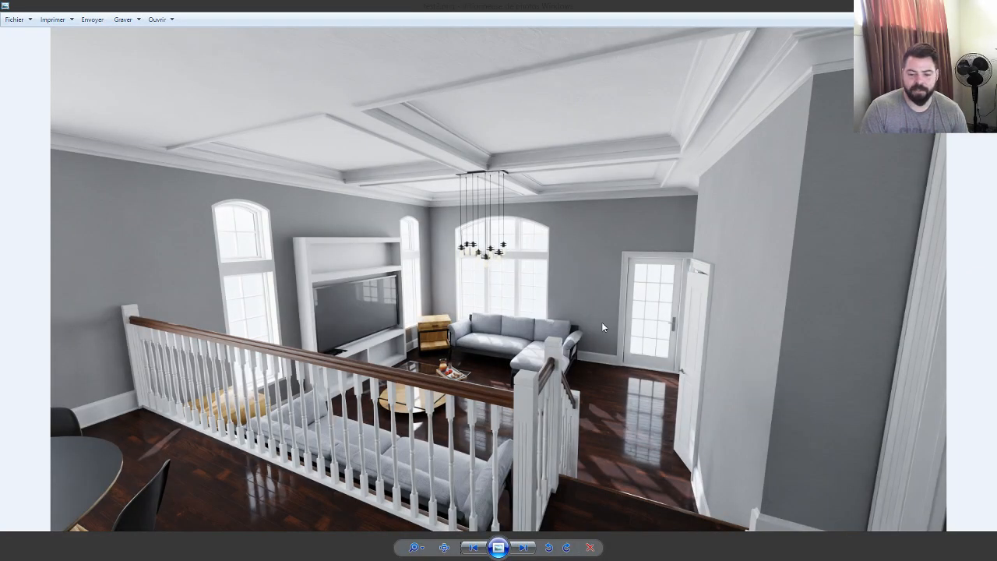
Step: In the image viewer, inspect the rendered living room up close, including the pendant light, windows and coffered ceiling
scroll(493, 303, "up", 3)
scroll(495, 175, "up", 2)
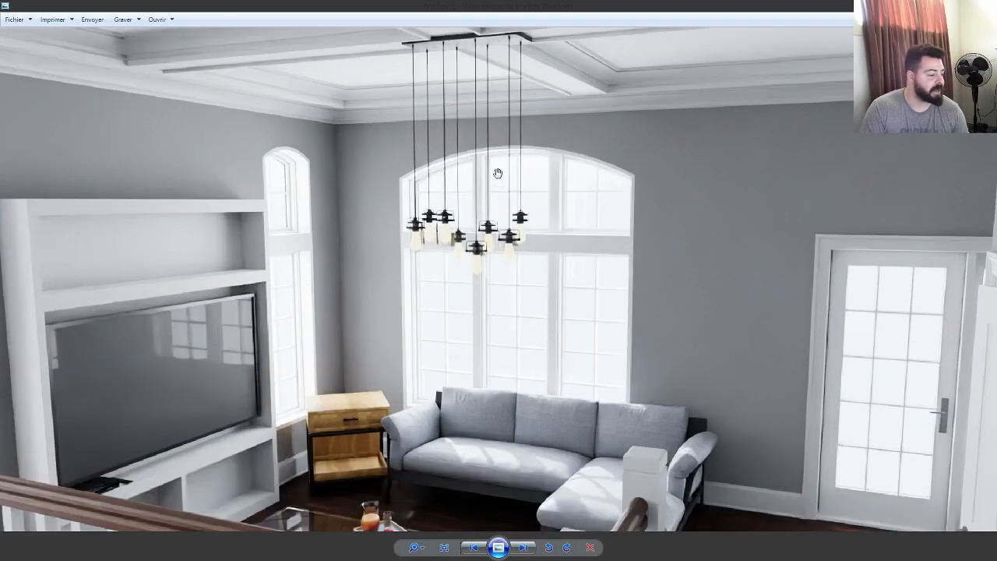
left_click_drag(496, 171, 498, 321)
scroll(580, 308, "down", 4)
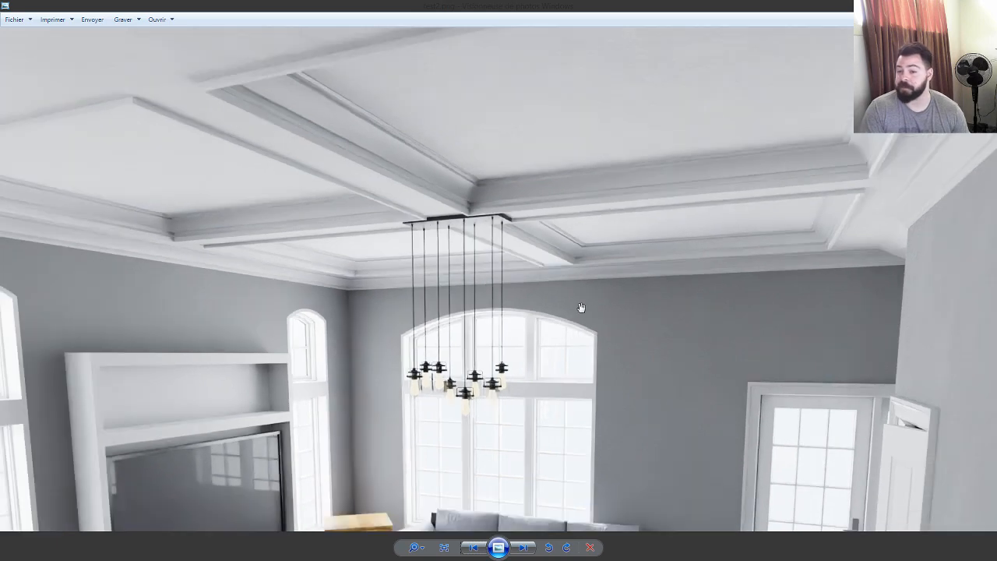
scroll(579, 316, "down", 3)
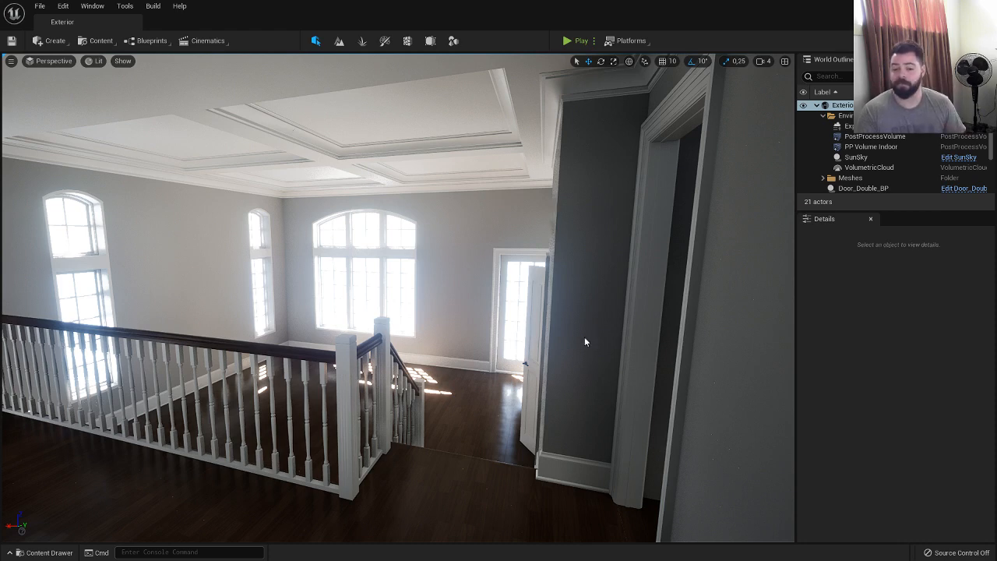
Step: In Unreal Editor, tour the empty house from the upper landing past the front closet and stairs into the bedroom
right_click_drag(563, 349, 545, 387)
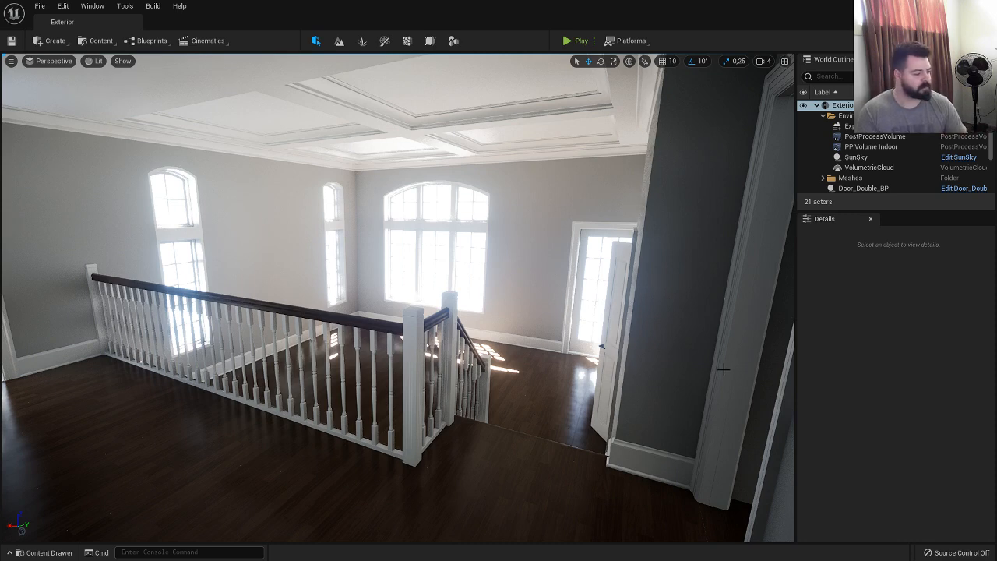
right_click_drag(732, 357, 783, 383)
key("a")
key("a")
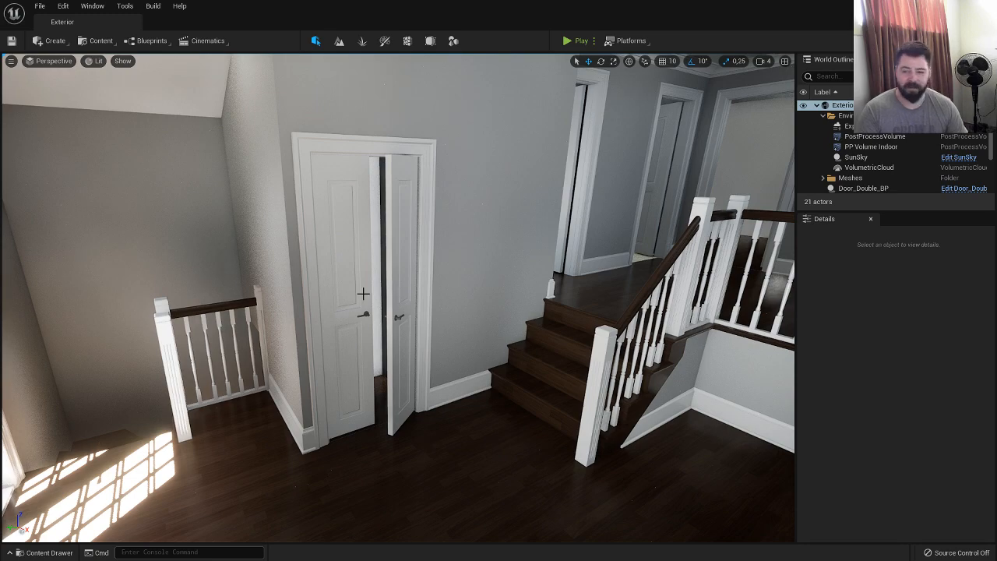
right_click_drag(420, 318, 420, 295)
key("w")
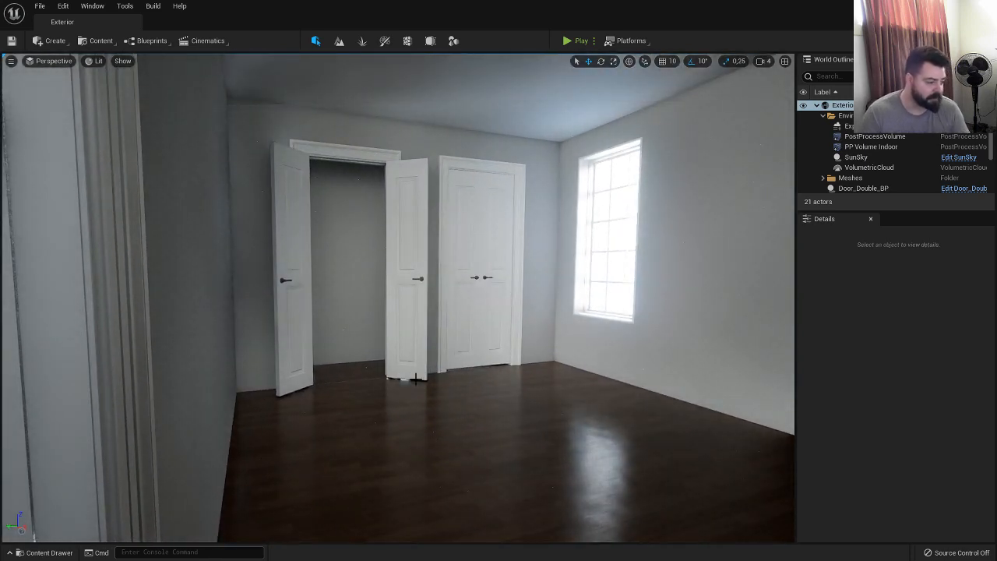
right_click_drag(403, 380, 498, 380)
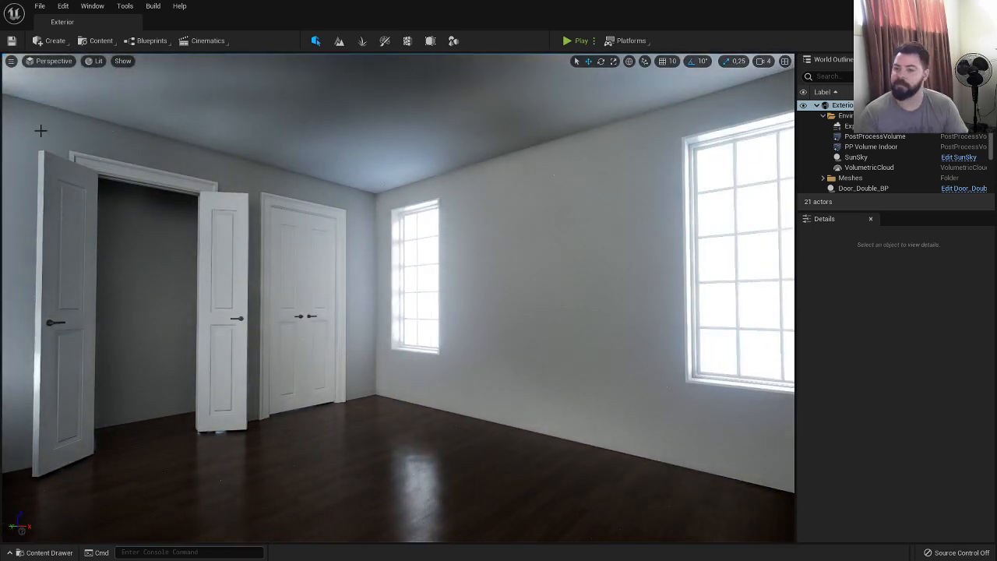
right_click_drag(36, 381, 64, 379)
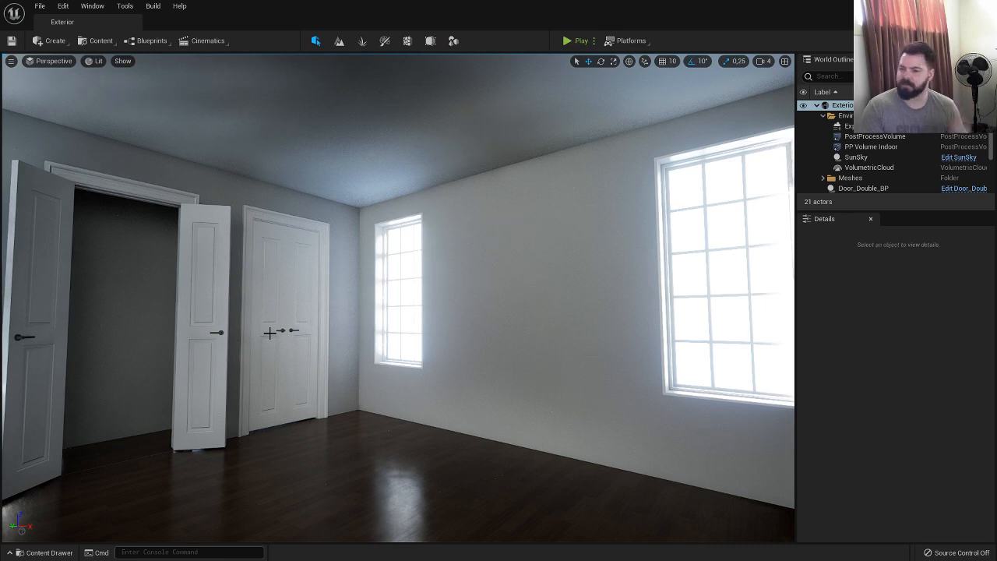
right_click_drag(369, 393, 320, 393)
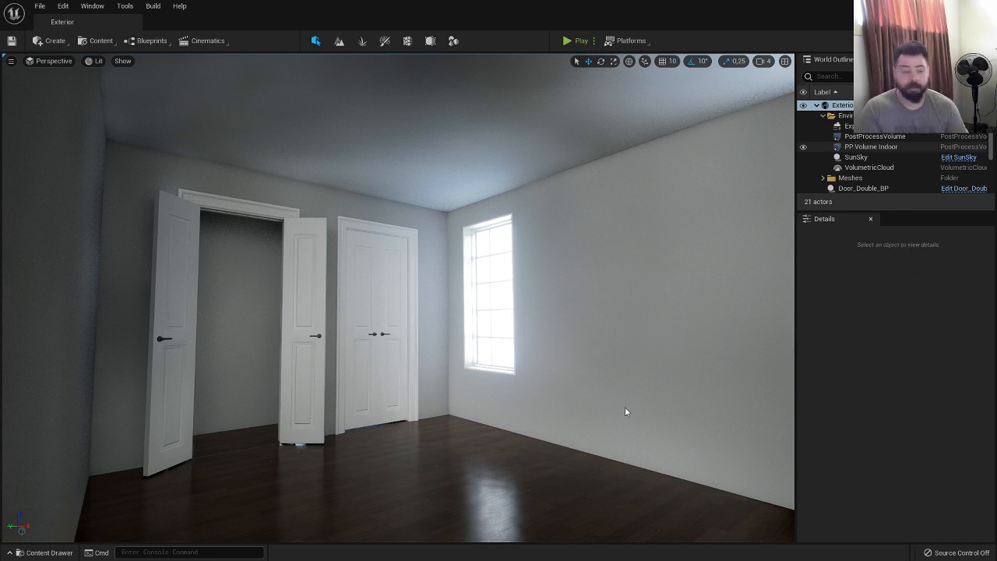
Step: Return from the bedroom to the upper landing and examine the interior lighting of the living room
right_click_drag(510, 403, 732, 399)
right_click_drag(397, 296, 684, 279)
key("w")
key("d")
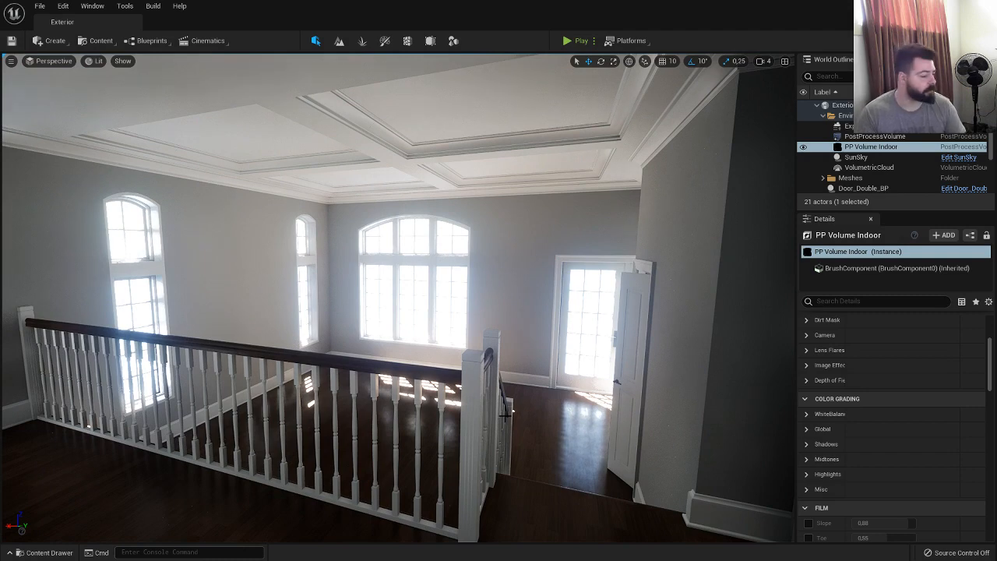
mouse_move(501, 428)
right_mouse_down()
mouse_move(436, 425)
mouse_move(500, 427)
right_mouse_up()
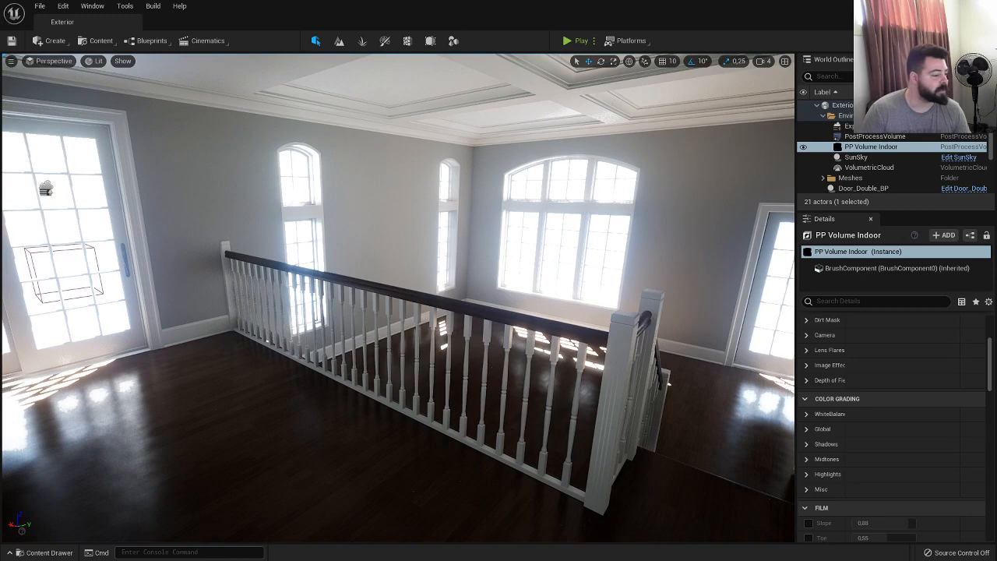
Step: Set the two opening angles of the closed double closet door beside the bedroom entrance to 25 and 75
right_click_drag(399, 297, 15, 237)
key("s")
key("w")
key("s")
right_click_drag(355, 443, 253, 441)
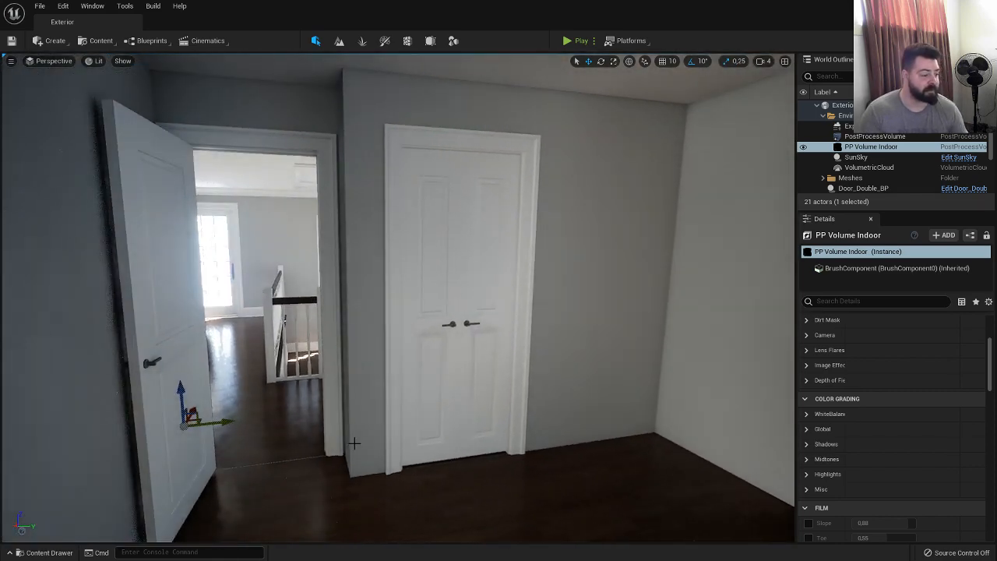
left_click(479, 365)
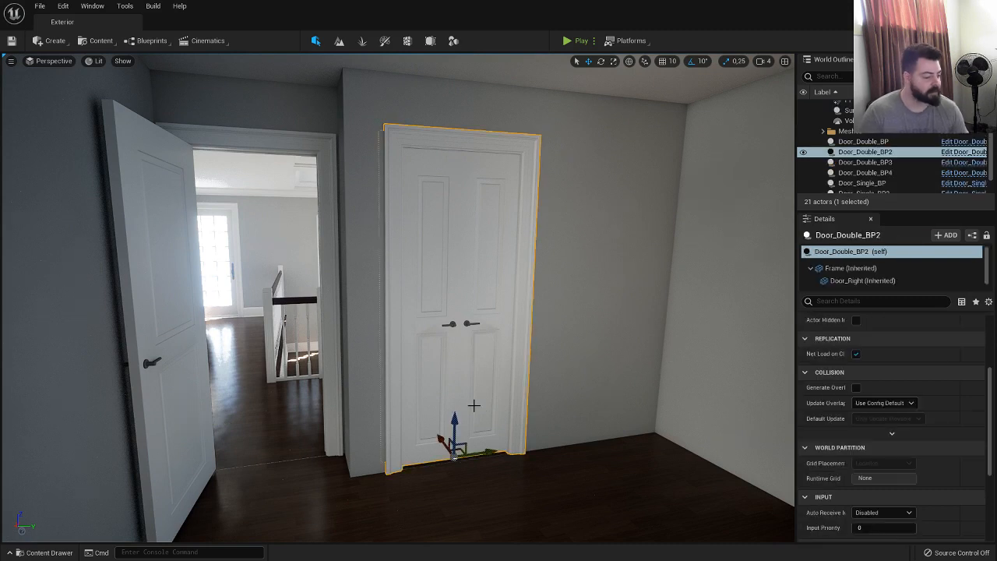
scroll(905, 394, "up", 5)
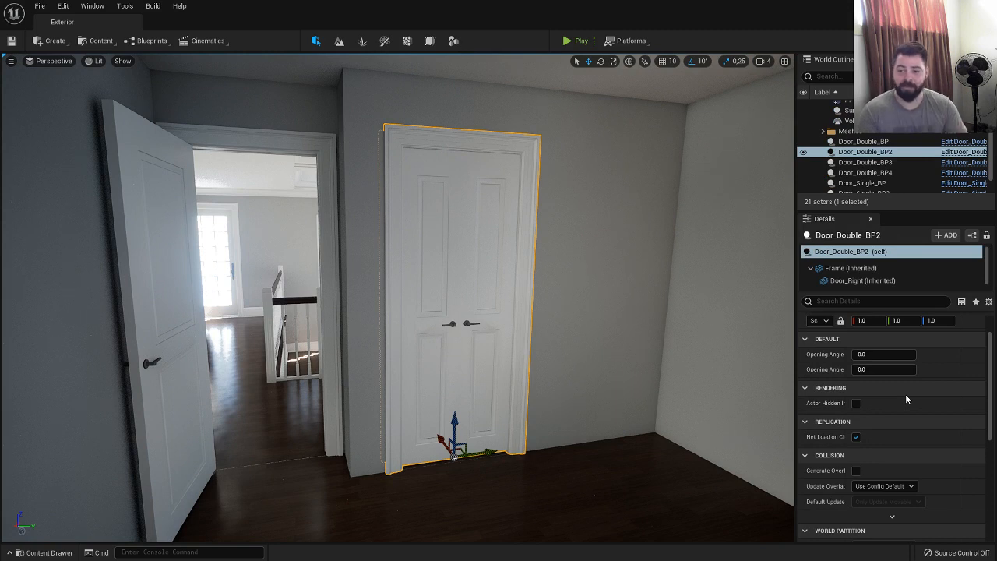
scroll(903, 401, "up", 3)
scroll(903, 405, "down", 2)
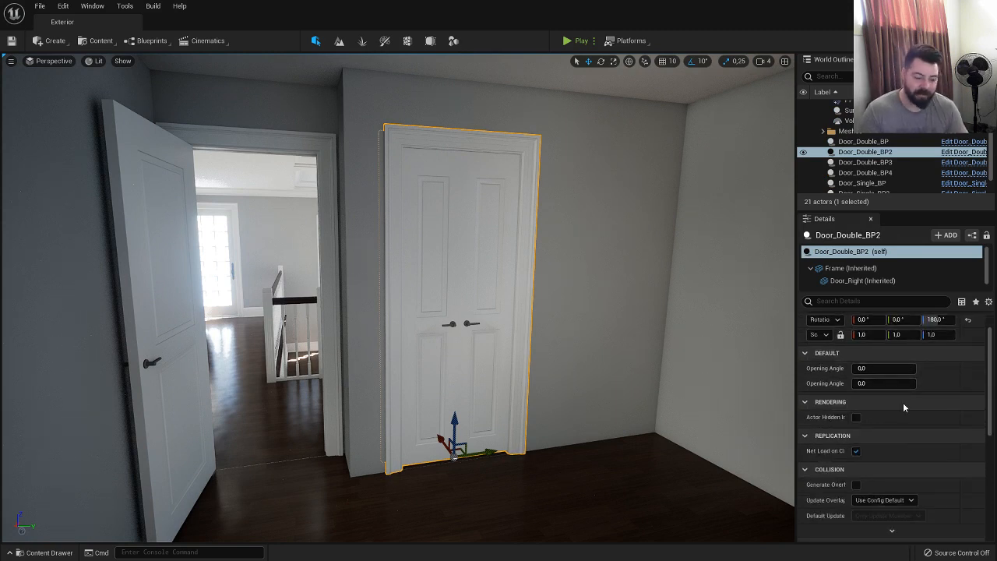
left_click(877, 369)
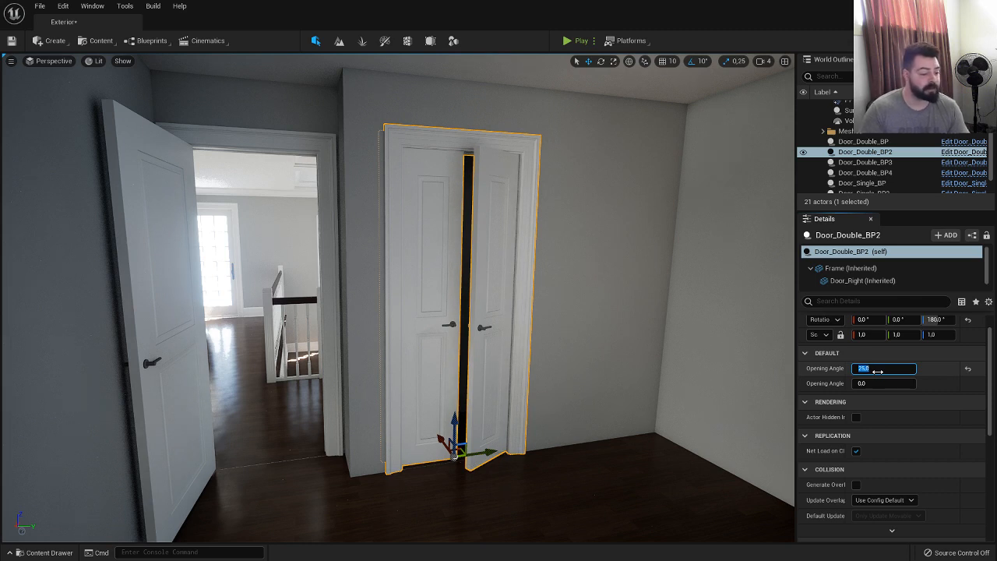
left_click(877, 382)
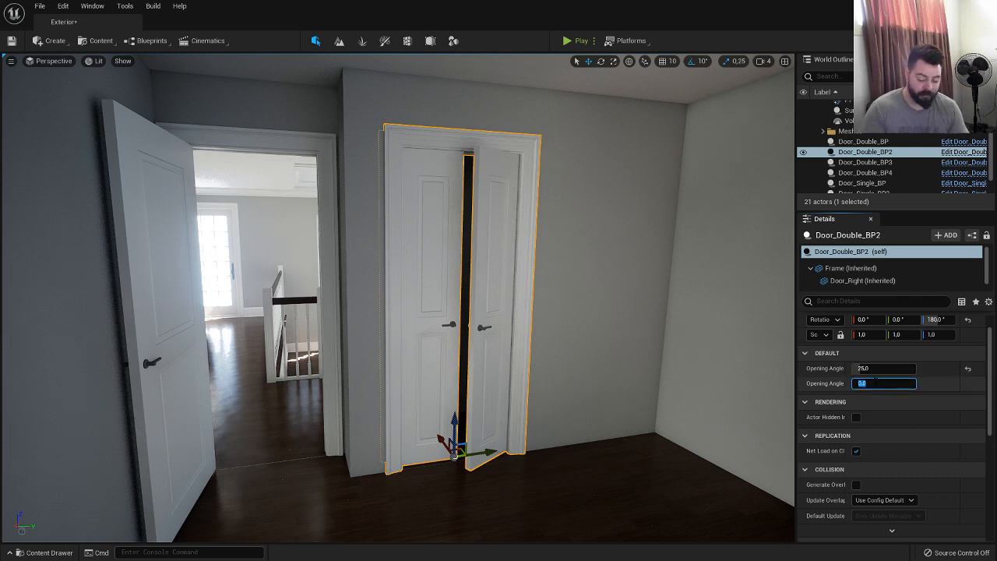
key("Return")
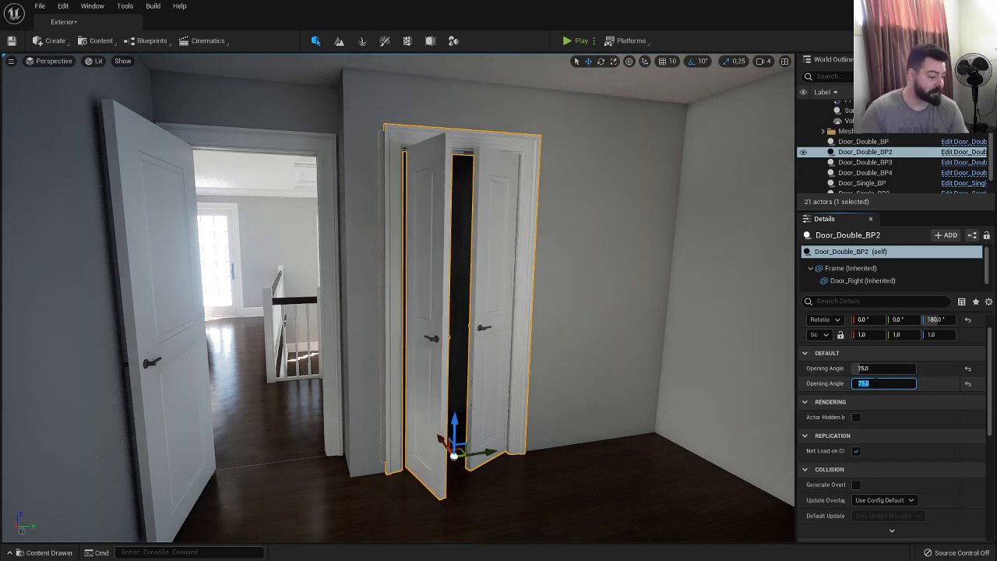
Step: Set the second opening angle of the double closet door beside the staircase to 75
key("d")
right_click_drag(630, 378, 552, 409)
key("d")
key("s")
key("s")
key("s")
right_click_drag(616, 382, 396, 406)
key("s")
key("d")
key("d")
key("s")
key("d")
key("d")
key("s")
mouse_move(493, 418)
right_mouse_down()
mouse_move(494, 370)
mouse_move(493, 418)
right_mouse_up()
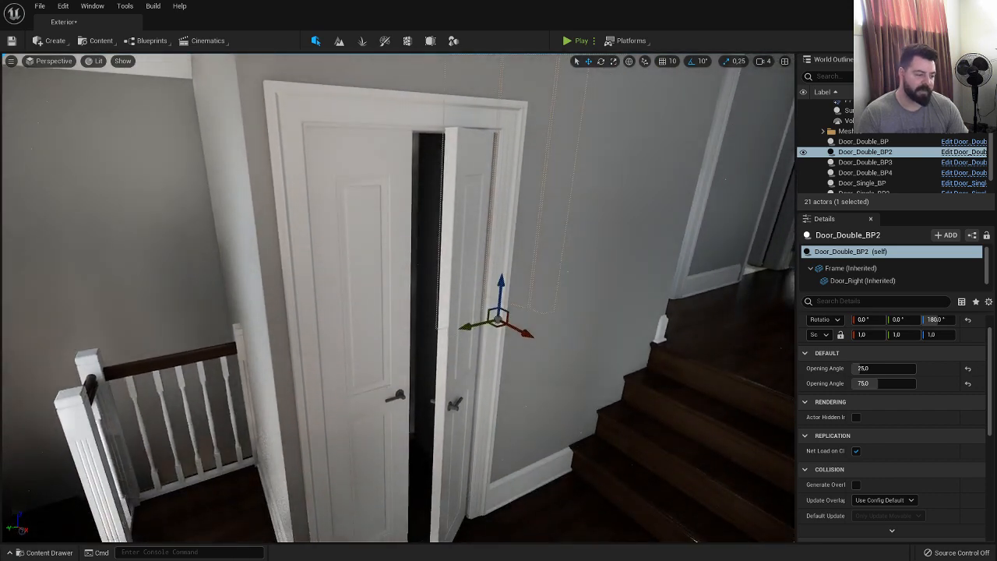
left_click(379, 374)
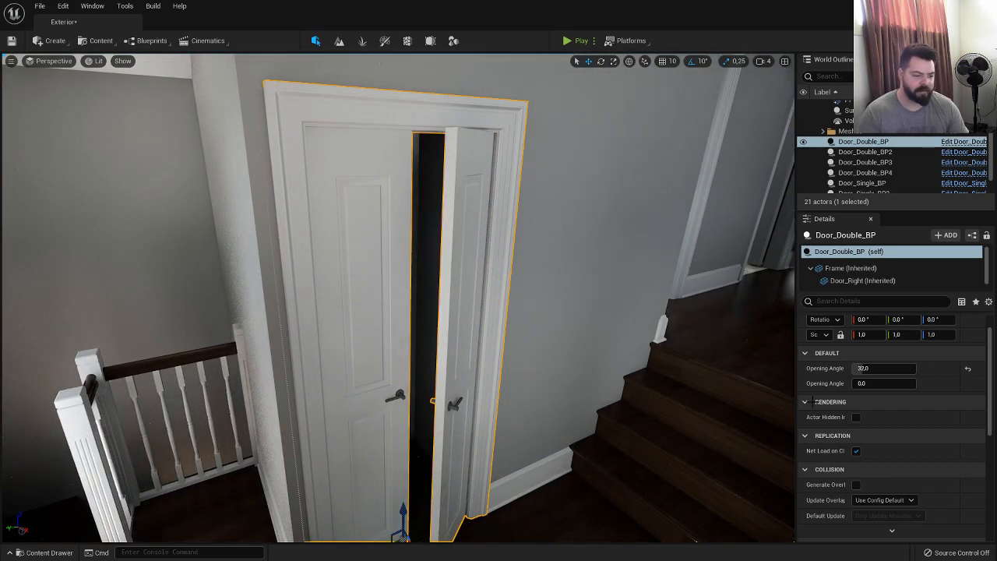
left_click(876, 383)
type("7")
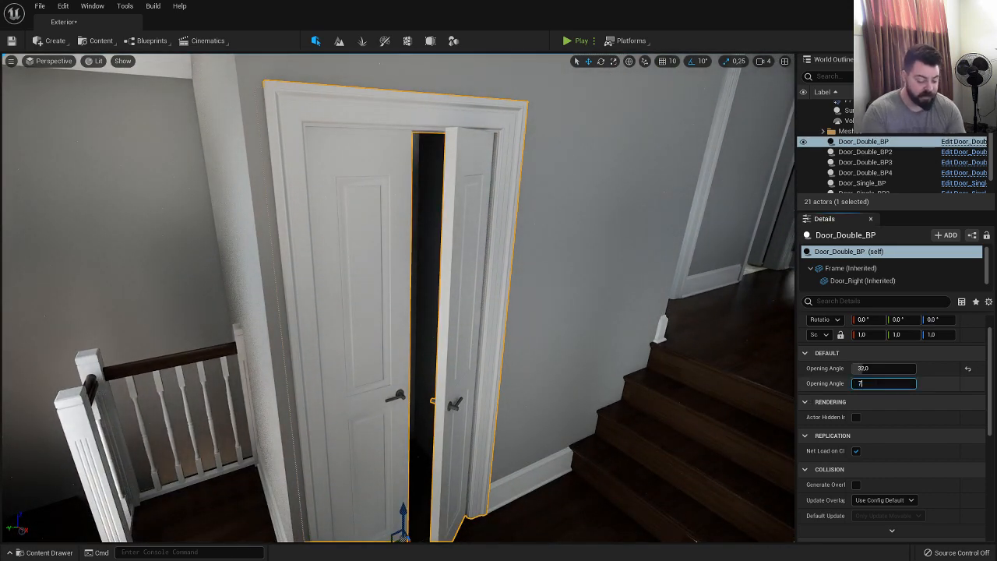
type("5")
key("Return")
Step: Examine the opened closet door beside the staircase from several angles and postpone the autosave
key("f")
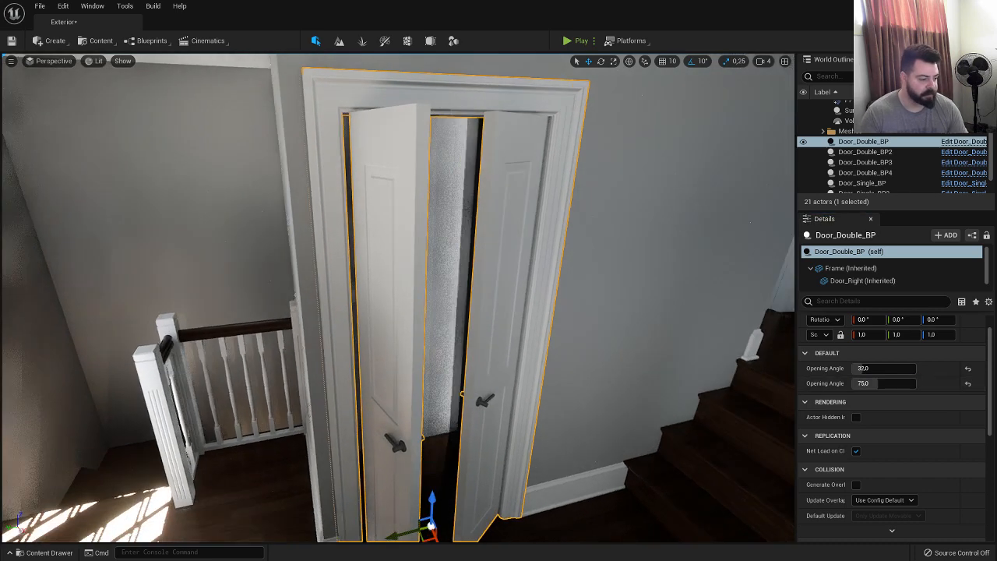
mouse_move(421, 311)
right_mouse_down()
mouse_move(450, 318)
mouse_move(427, 319)
right_mouse_up()
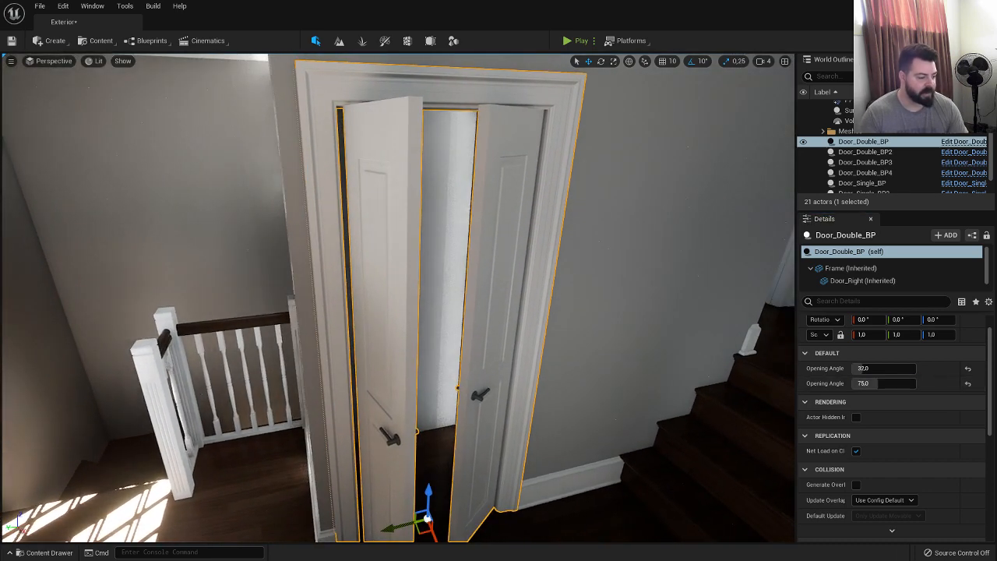
left_click_drag(427, 319, 450, 323, "alt")
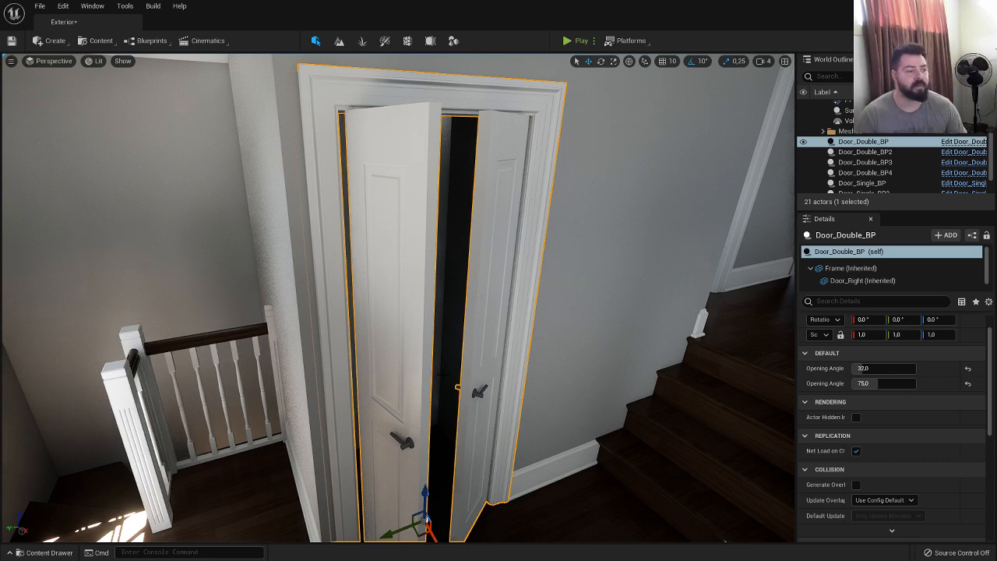
right_click_drag(442, 374, 467, 411)
left_click(899, 524)
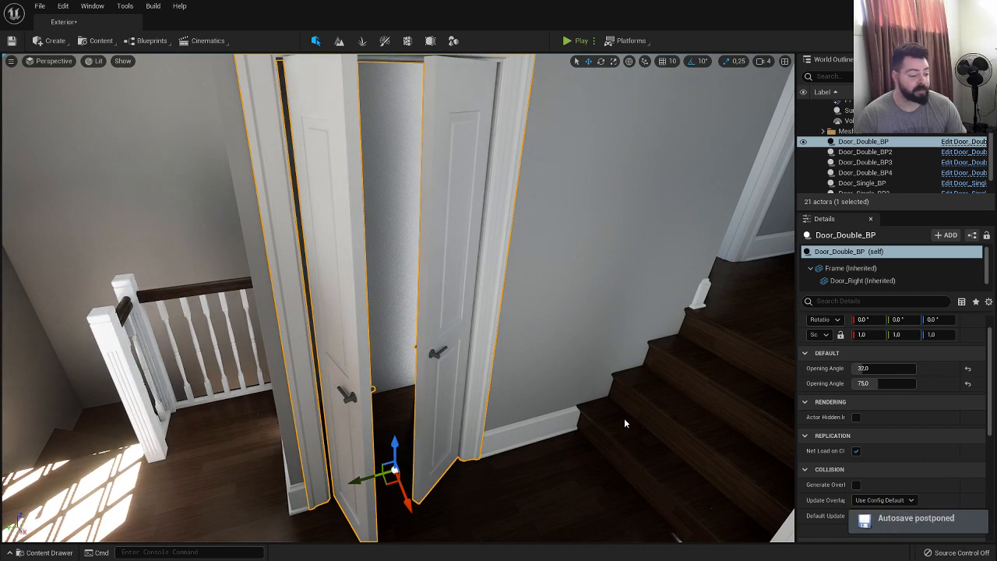
Step: Set the second opening angle of the double closet door beside the staircase to 0
right_click_drag(624, 423, 627, 366)
left_click(864, 383)
type("0")
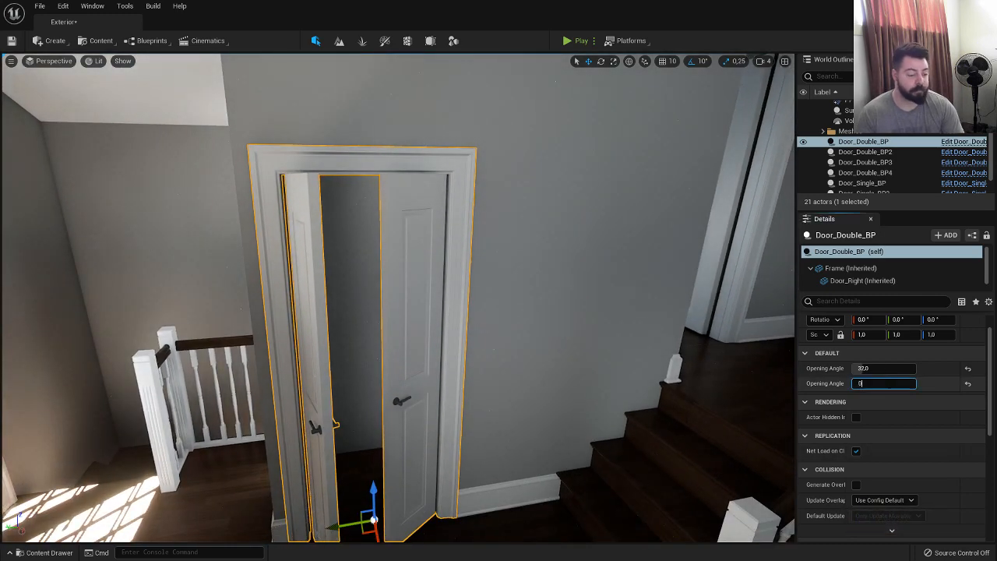
key("Return")
Step: Set the second opening angle of the bedroom's double closet door to 0
right_click_drag(507, 345, 428, 376)
left_click(375, 422)
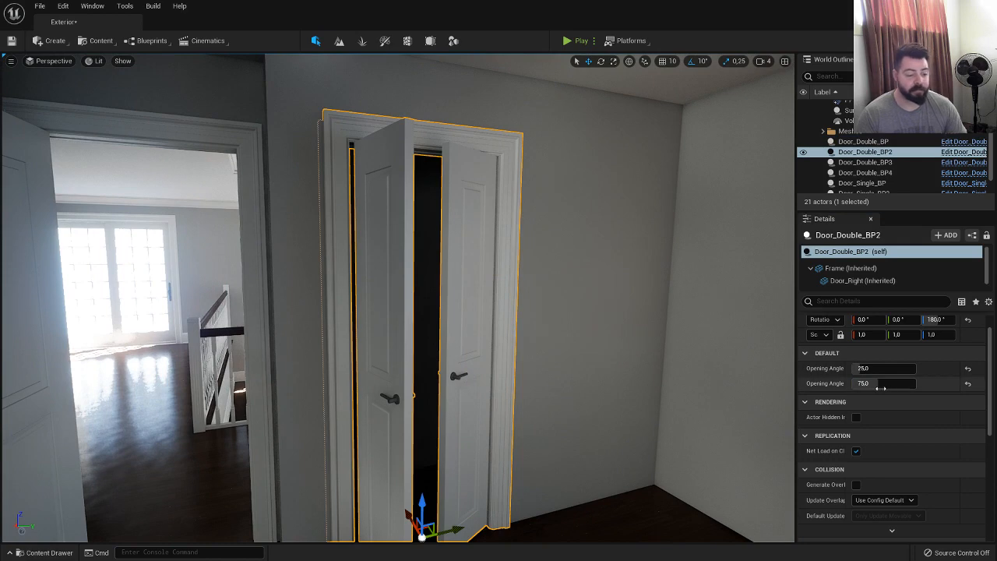
left_click(881, 383)
type("0")
key("Return")
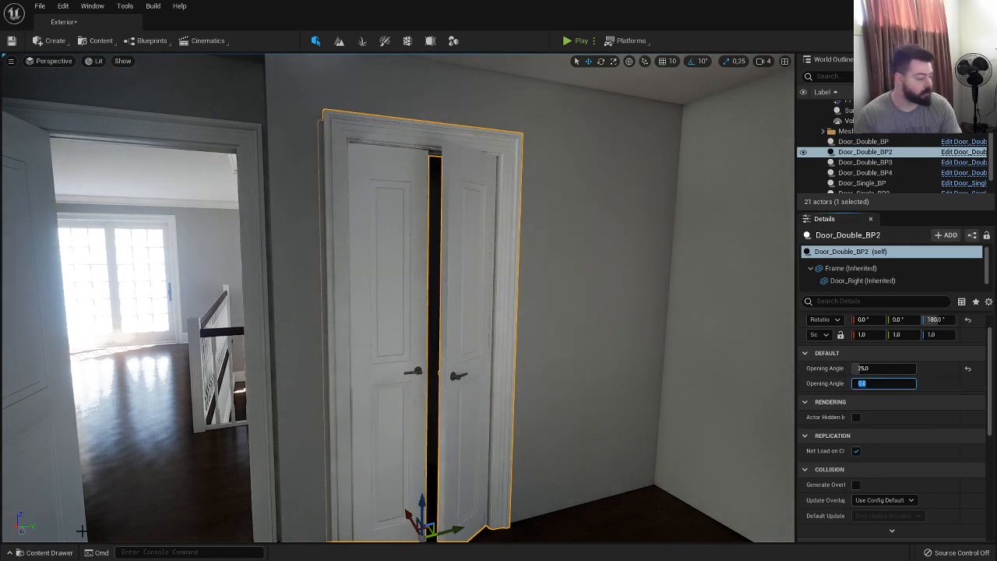
Step: Browse the project content to the TwinmotionMaterials folder and collapse its folder tree
left_click(31, 552)
scroll(49, 439, "up", 5)
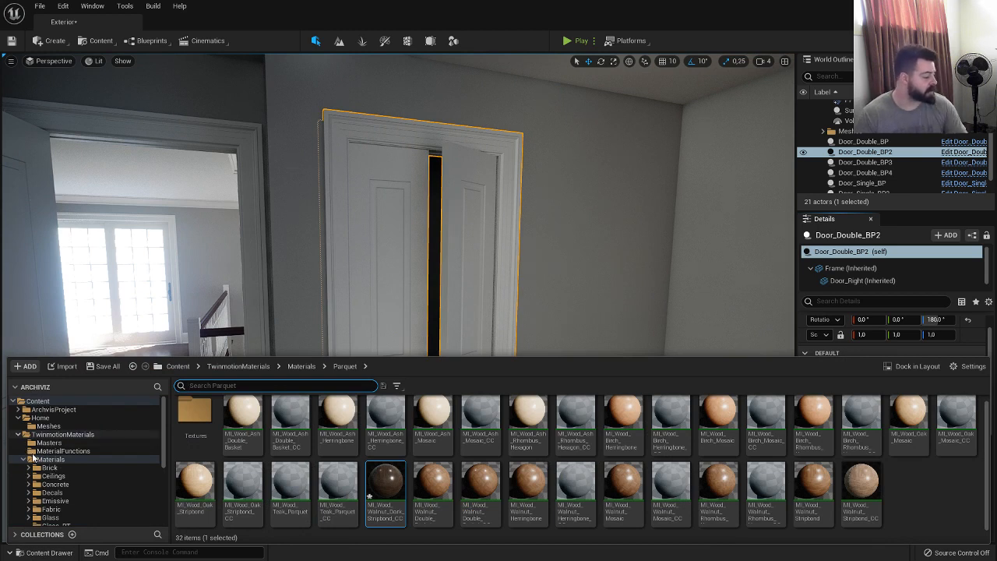
double_click(78, 435)
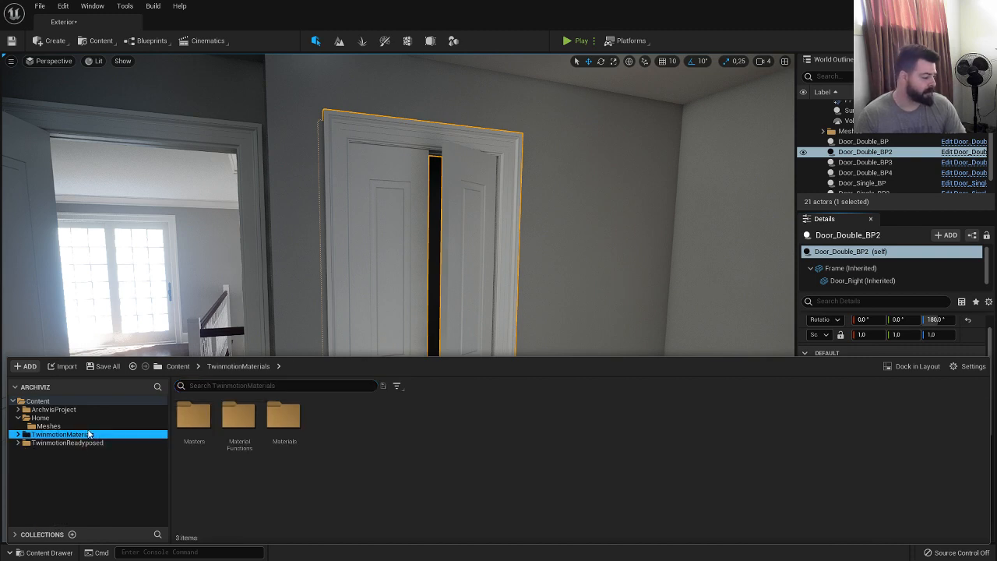
Step: Move from the bedroom out to the upper landing and examine the living room with its coffered ceiling and windows
right_click_drag(524, 257, 556, 261)
key("s")
key("w")
key("a")
key("w")
key("a")
key("s")
key("w")
key("w")
key("d")
key("w")
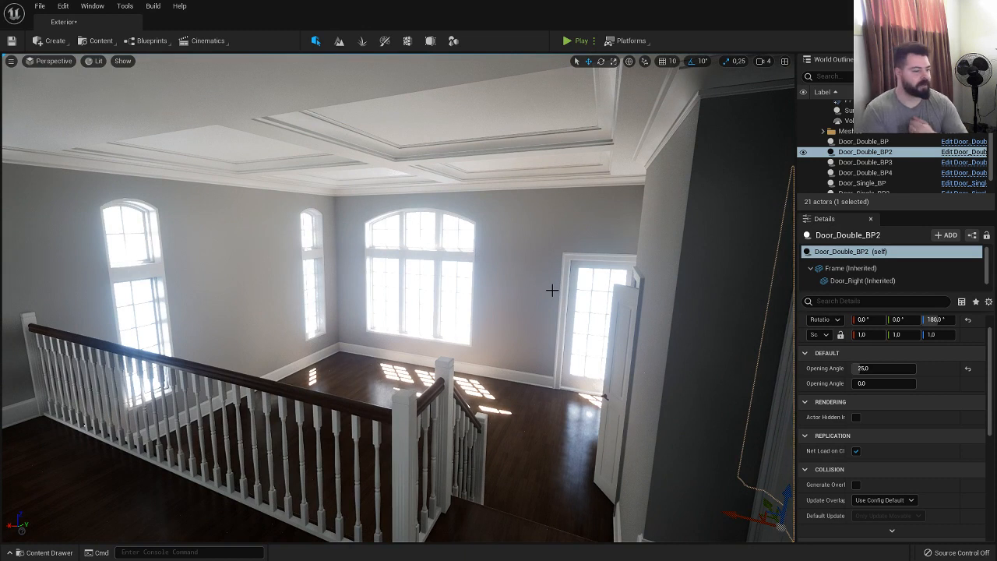